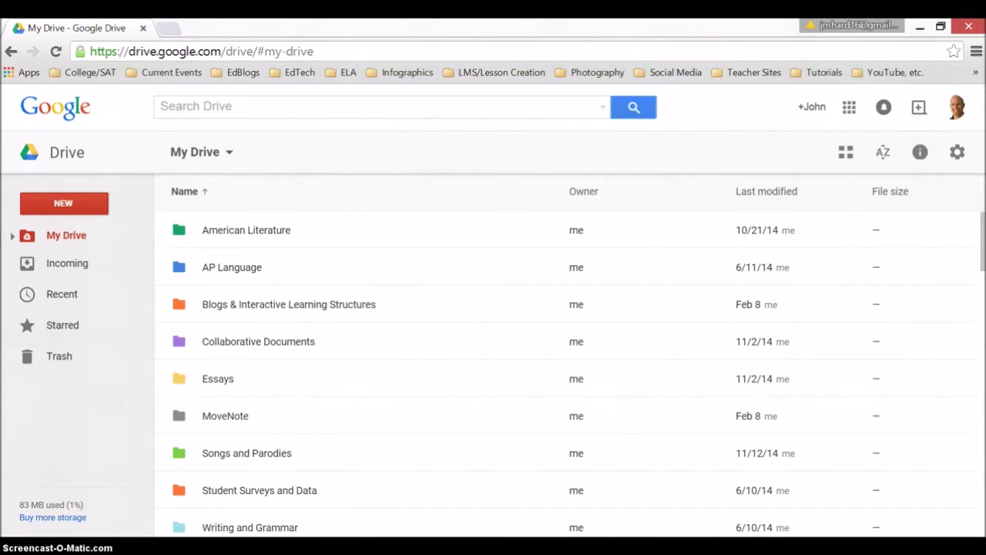
Step: Search the apps that can be connected to Drive for movenote, and close the results without connecting anything
{"action": "left_click", "coordinate": [63, 202]}
{"action": "mouse_move", "coordinate": [115, 419]}
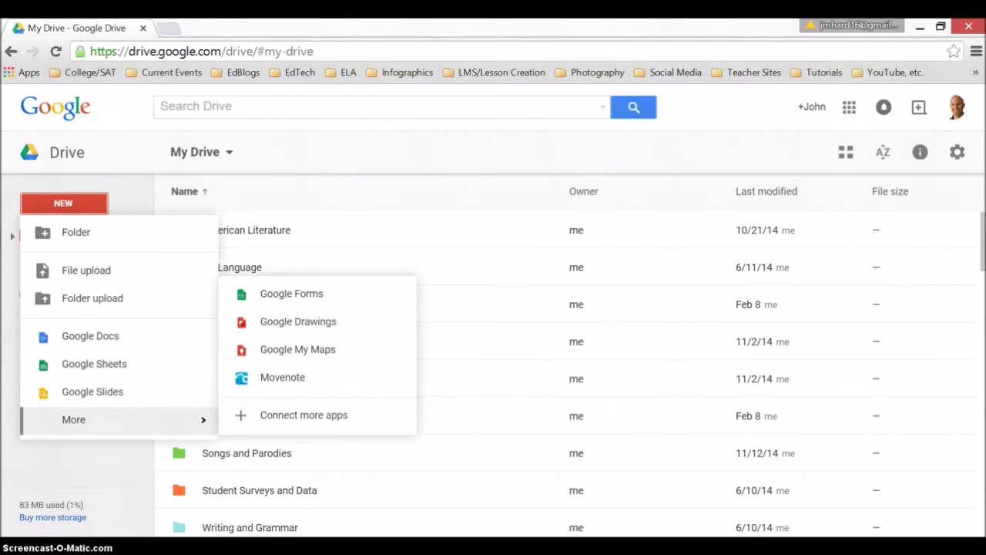
{"action": "left_click", "coordinate": [303, 414]}
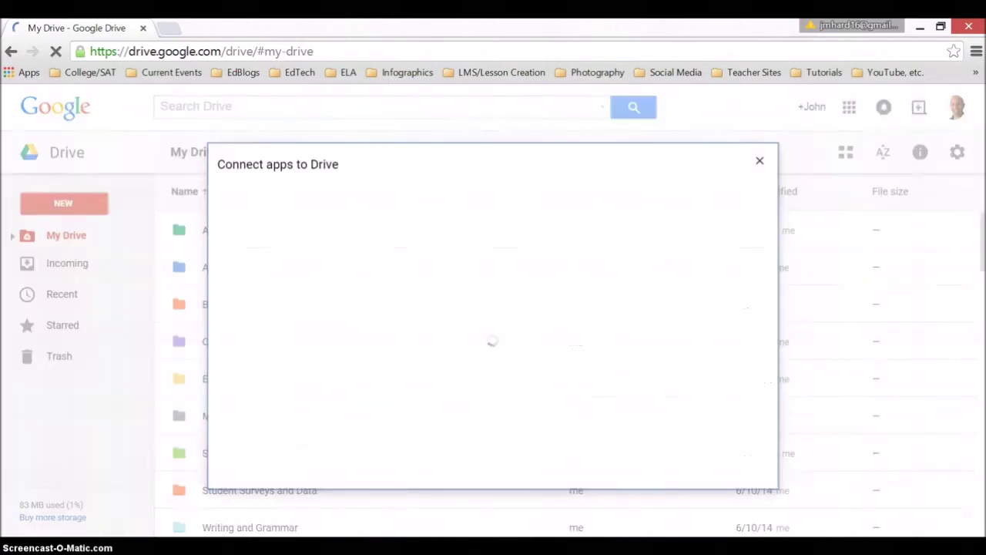
{"action": "type", "text": "movenote"}
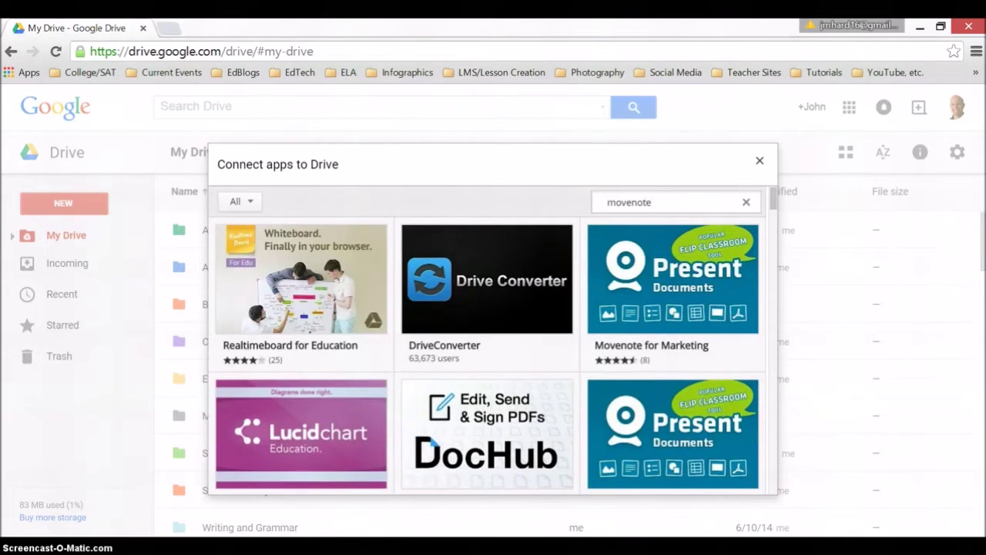
{"action": "key", "text": "Return"}
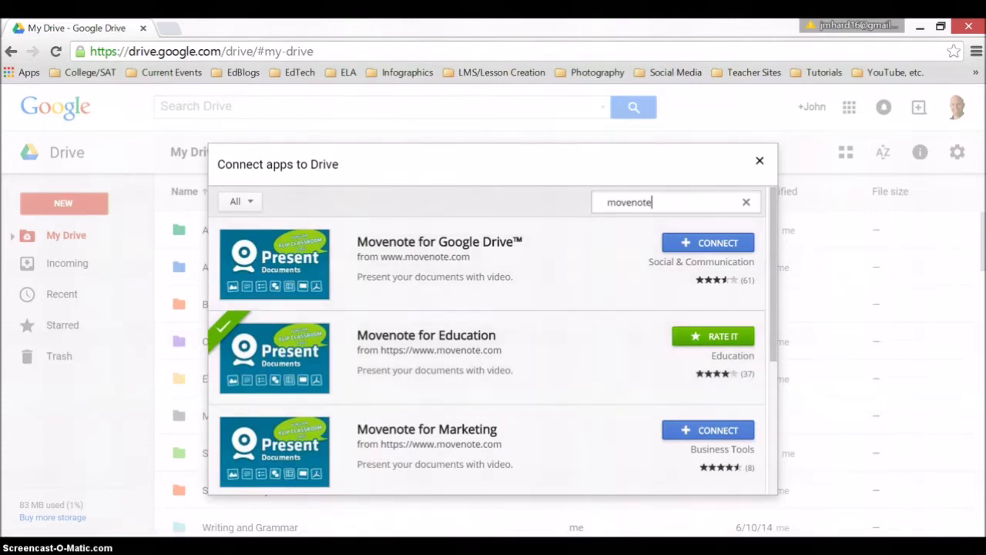
{"action": "key", "text": "Escape"}
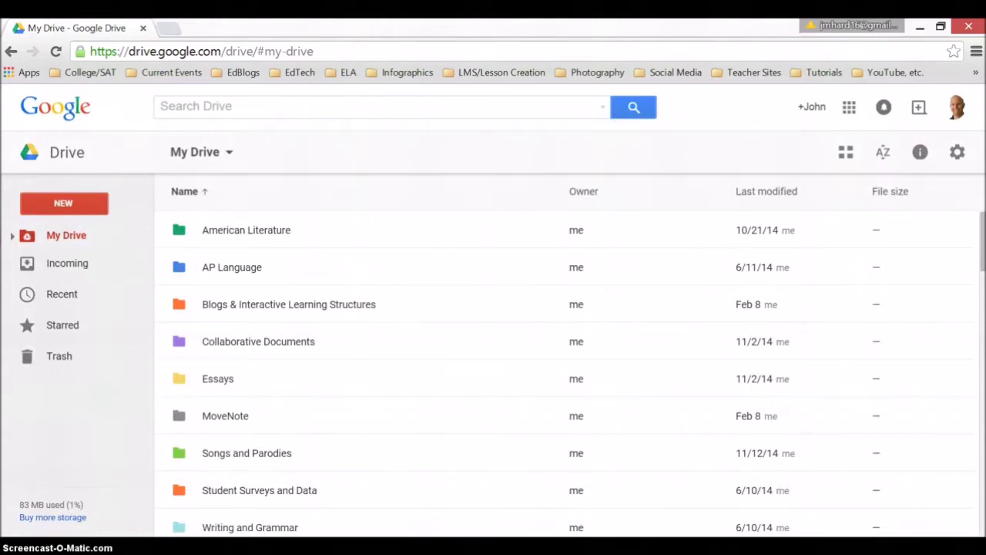
Step: Open the MoveNote folder and examine the available actions for the Balance & Sharing at ISTE document
{"action": "double_click", "coordinate": [225, 415]}
{"action": "right_click", "coordinate": [248, 266]}
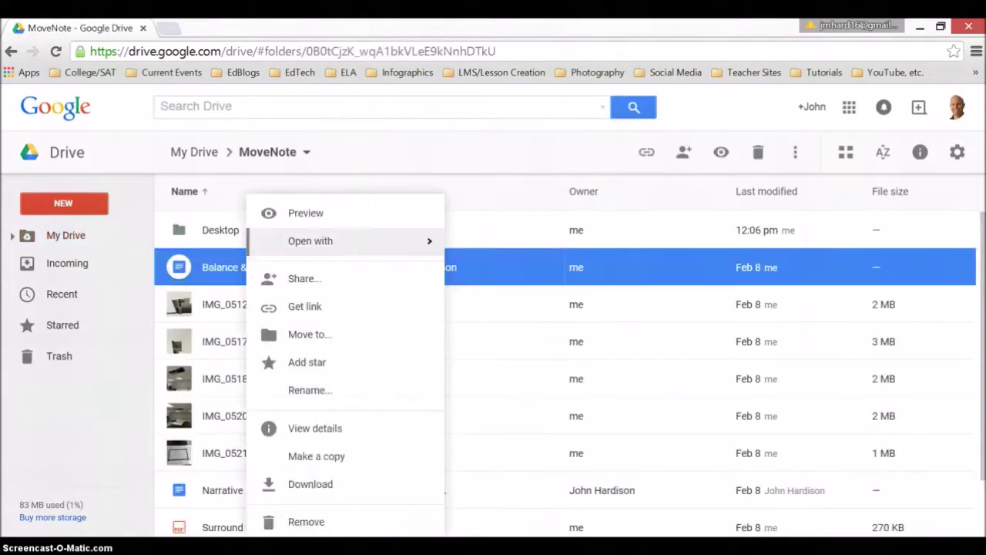
{"action": "mouse_move", "coordinate": [347, 241]}
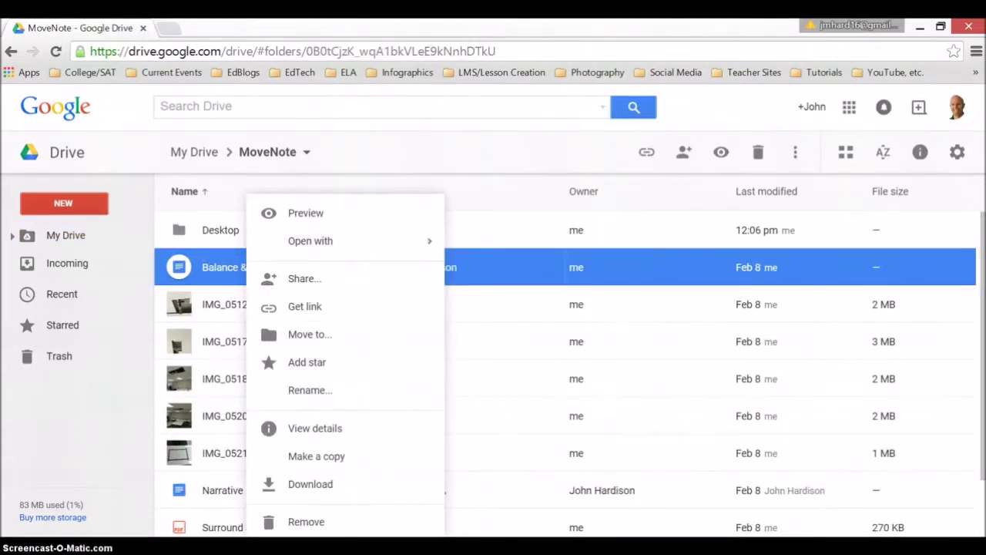
{"action": "key", "text": "Escape"}
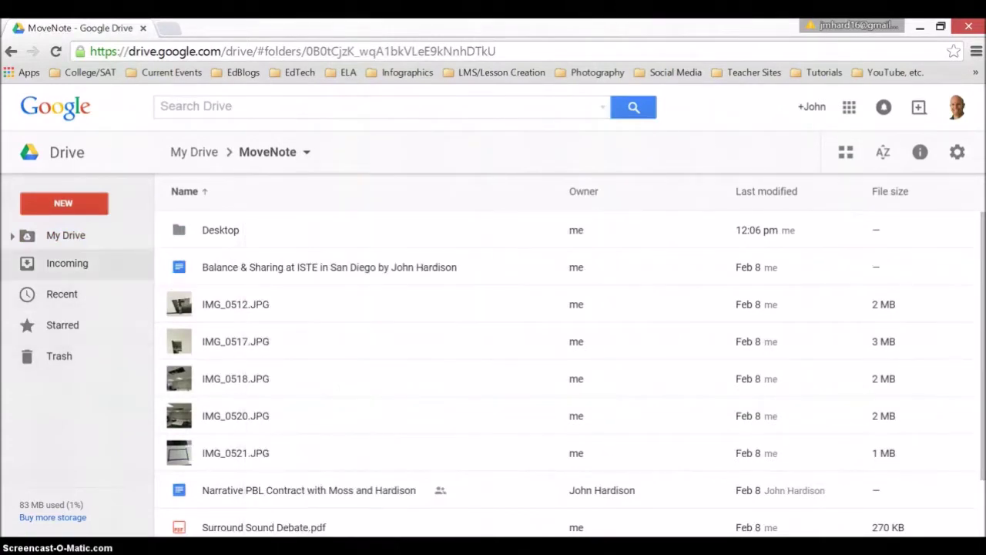
Step: Return to My Drive, create a new Movenote presentation, and allow it to access the camera and microphone
{"action": "left_click", "coordinate": [66, 235]}
{"action": "left_click", "coordinate": [63, 203]}
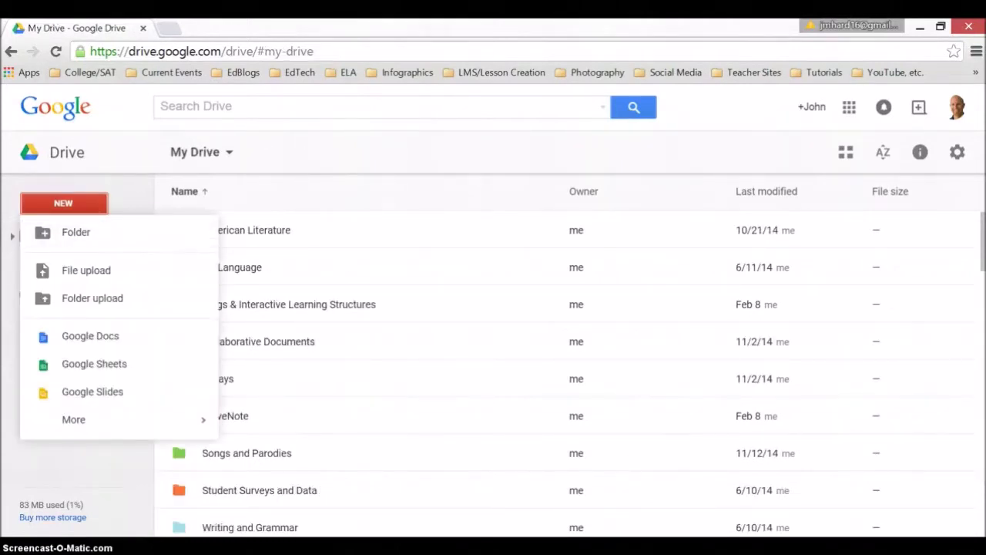
{"action": "mouse_move", "coordinate": [77, 419]}
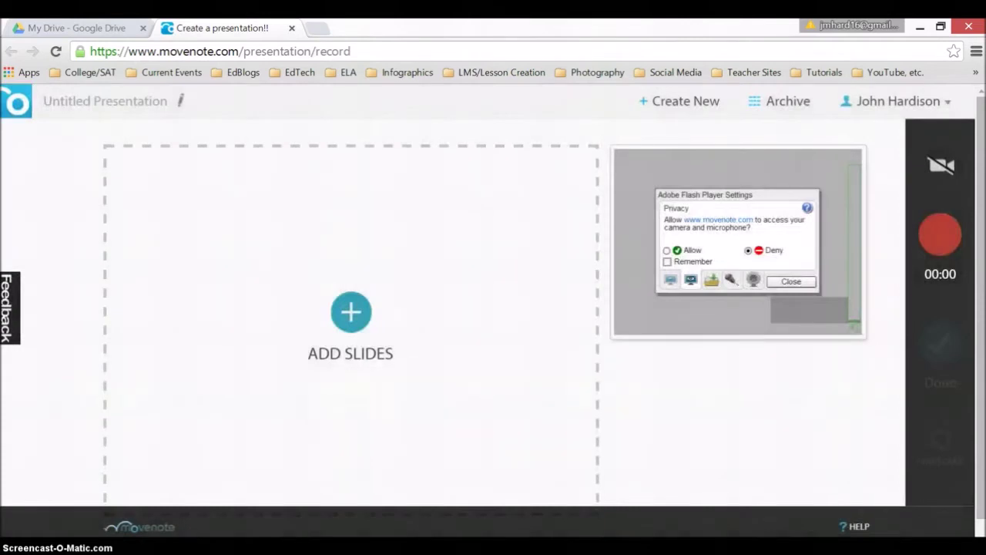
{"action": "left_click", "coordinate": [668, 250]}
{"action": "left_click", "coordinate": [791, 282]}
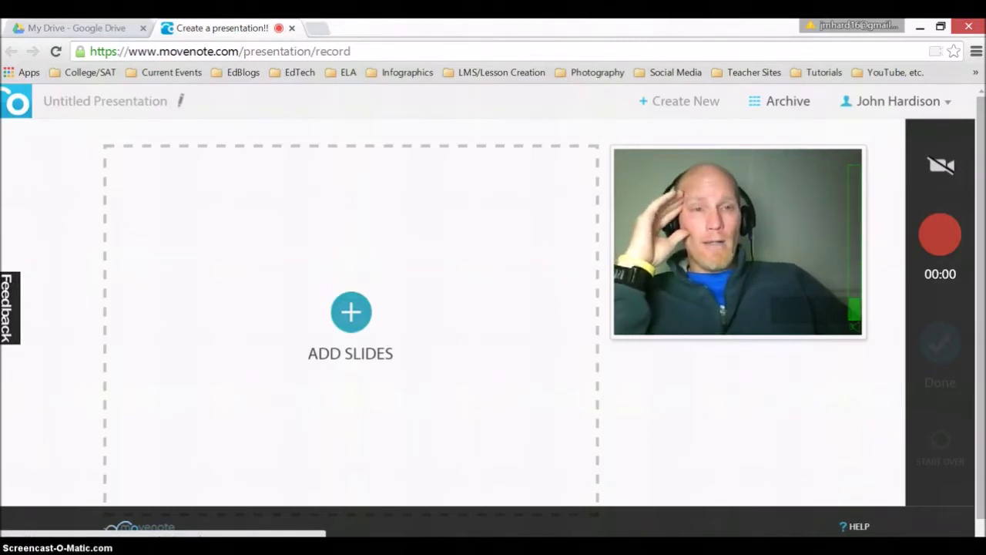
Step: Examine the sharing and settings options of the archived Smartphone Test presentation, and return to the recording page
{"action": "left_click", "coordinate": [787, 101]}
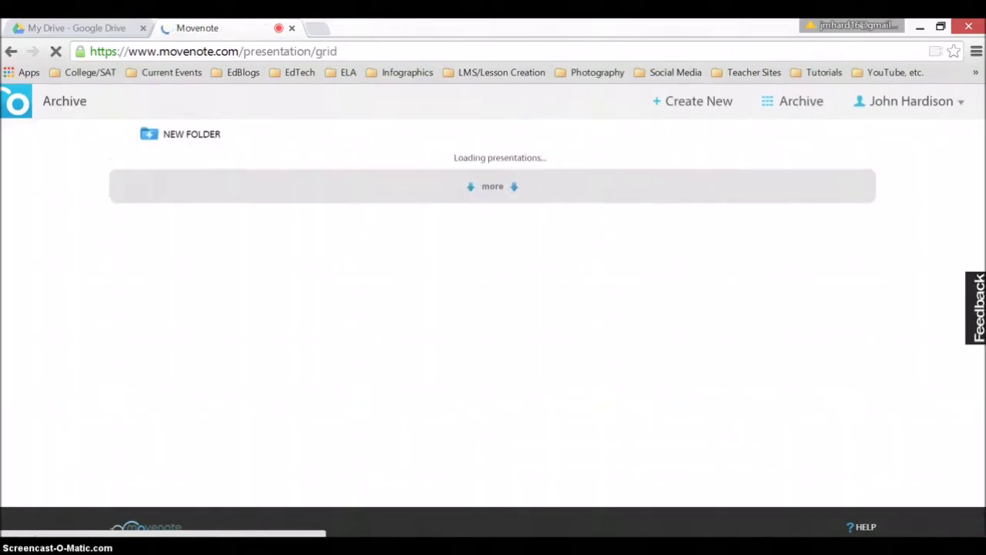
{"action": "mouse_move", "coordinate": [186, 214]}
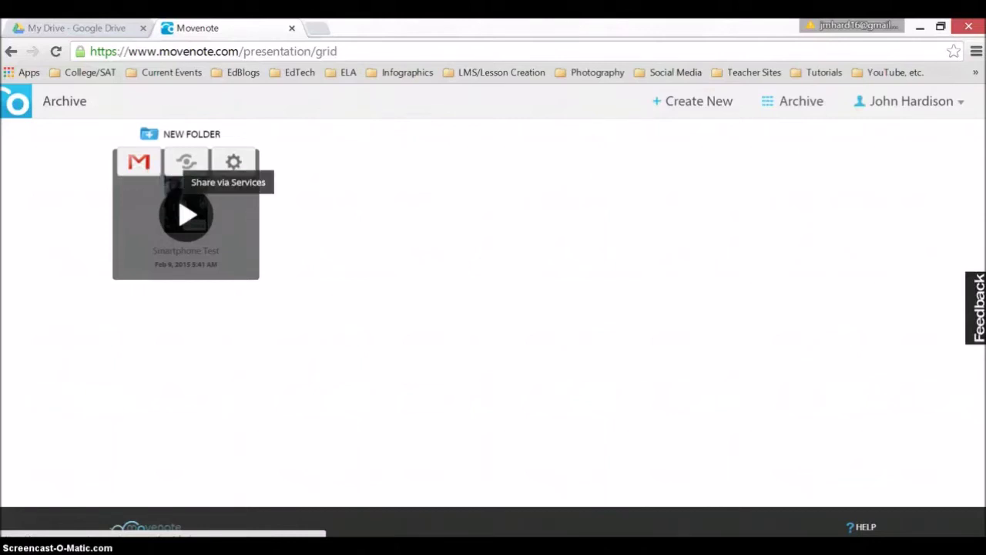
{"action": "left_click", "coordinate": [185, 161]}
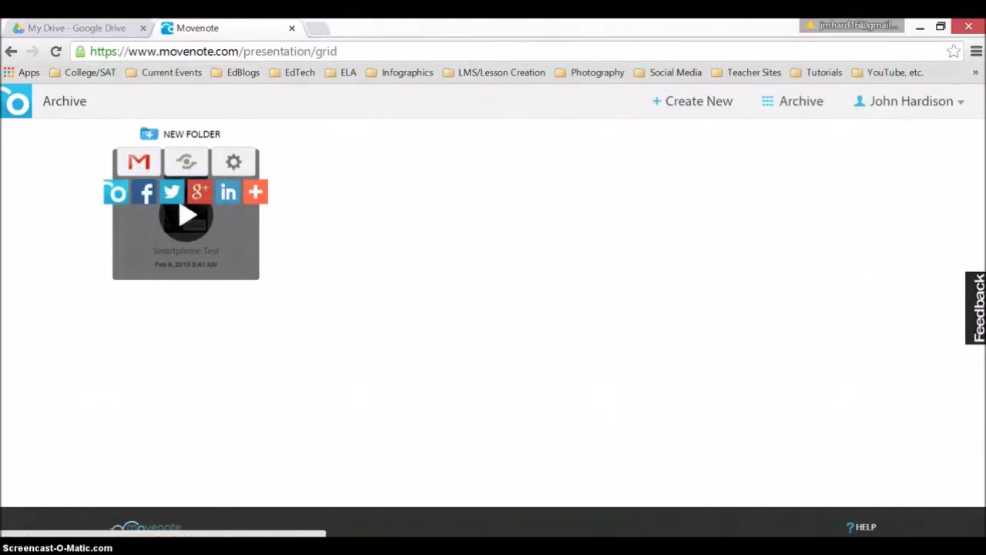
{"action": "mouse_move", "coordinate": [255, 192]}
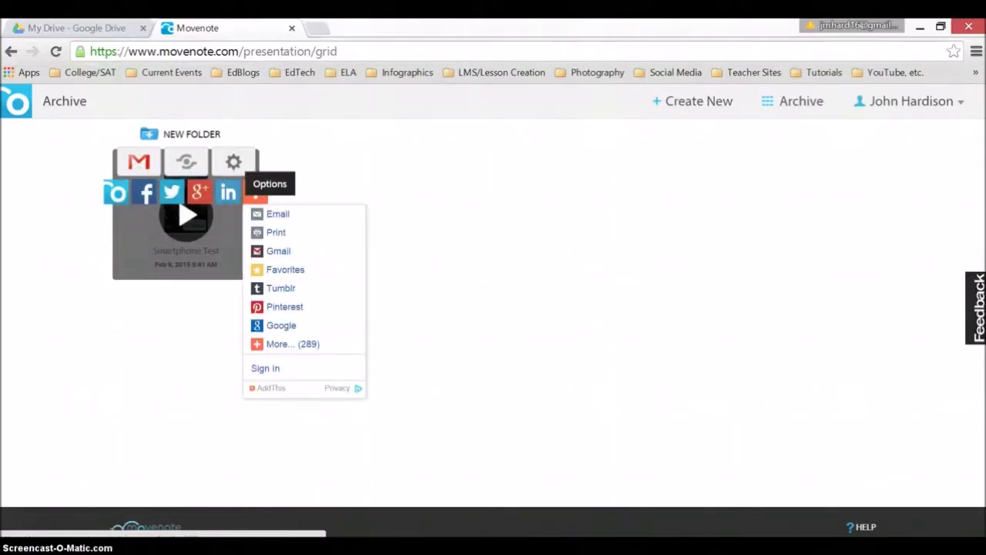
{"action": "left_click", "coordinate": [233, 161]}
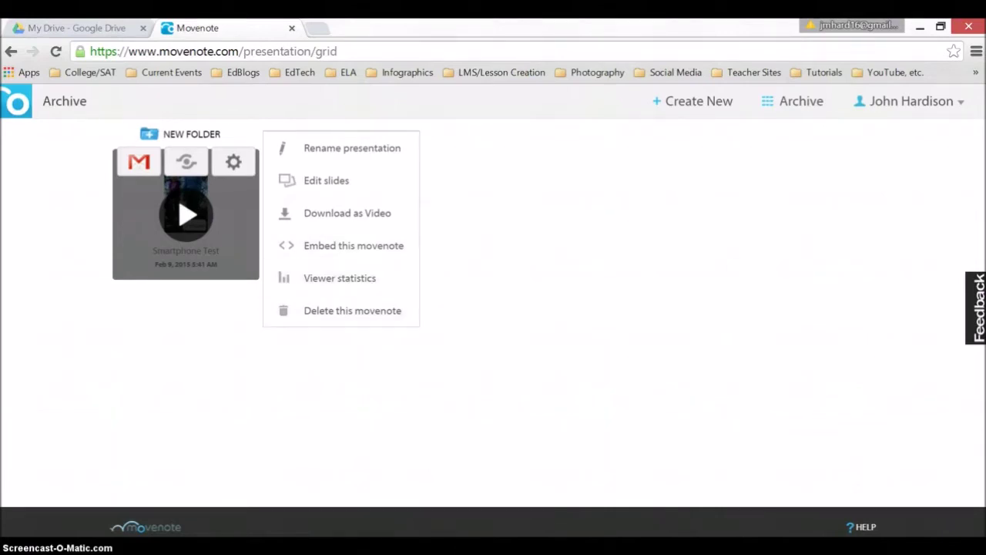
{"action": "left_click", "coordinate": [12, 52]}
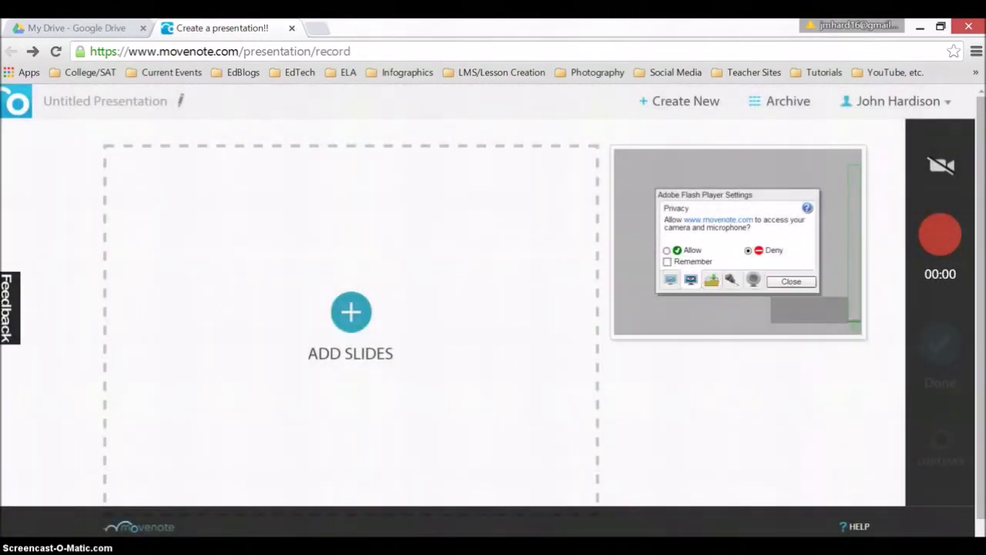
Step: Allow camera and microphone access for the untitled presentation and rename it Computer Test
{"action": "left_click", "coordinate": [668, 251]}
{"action": "left_click", "coordinate": [791, 281]}
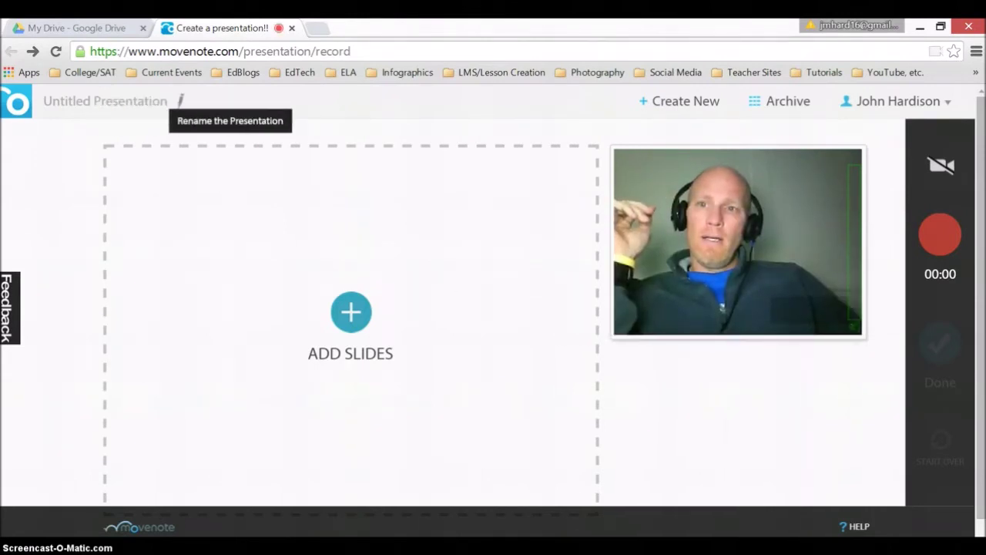
{"action": "left_click", "coordinate": [181, 101]}
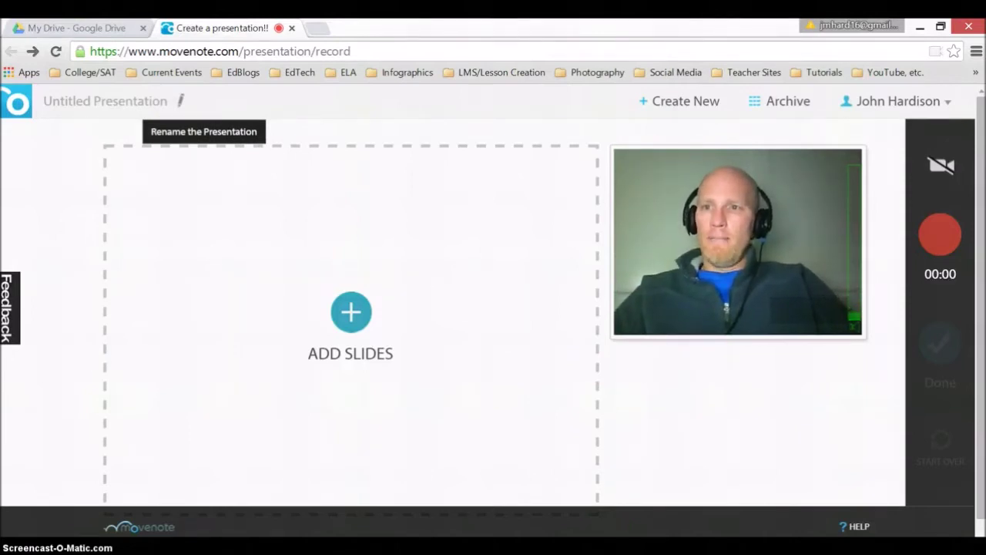
{"action": "type", "text": "Computer"}
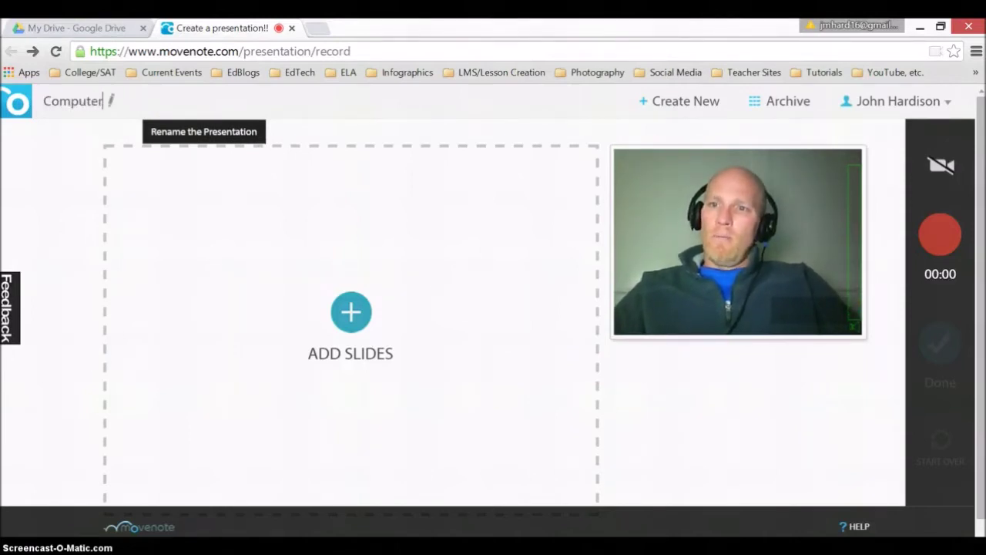
{"action": "type", "text": " Test"}
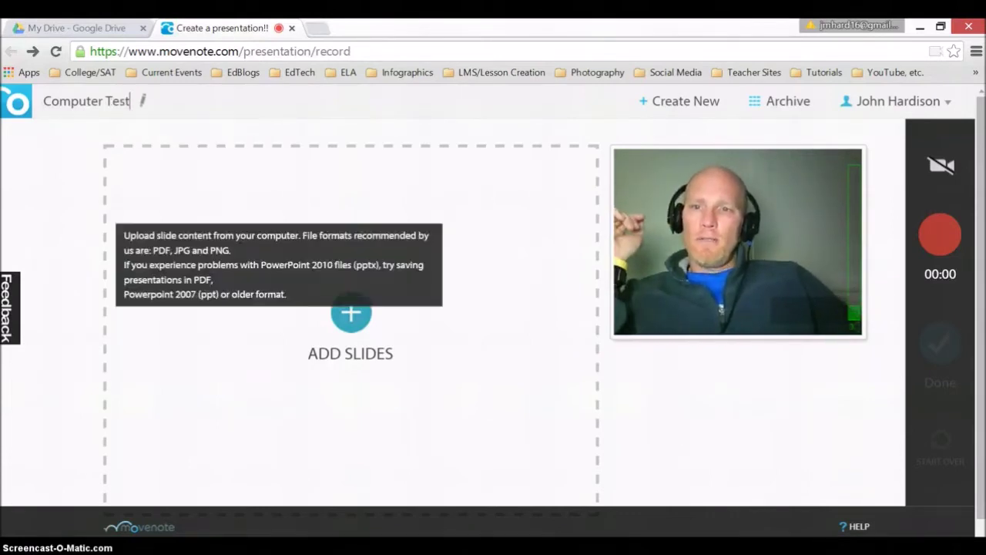
Step: Add slides to the presentation from the 1-2 Minute/1-Take Summary PDF stored in Google Drive
{"action": "left_click", "coordinate": [351, 311]}
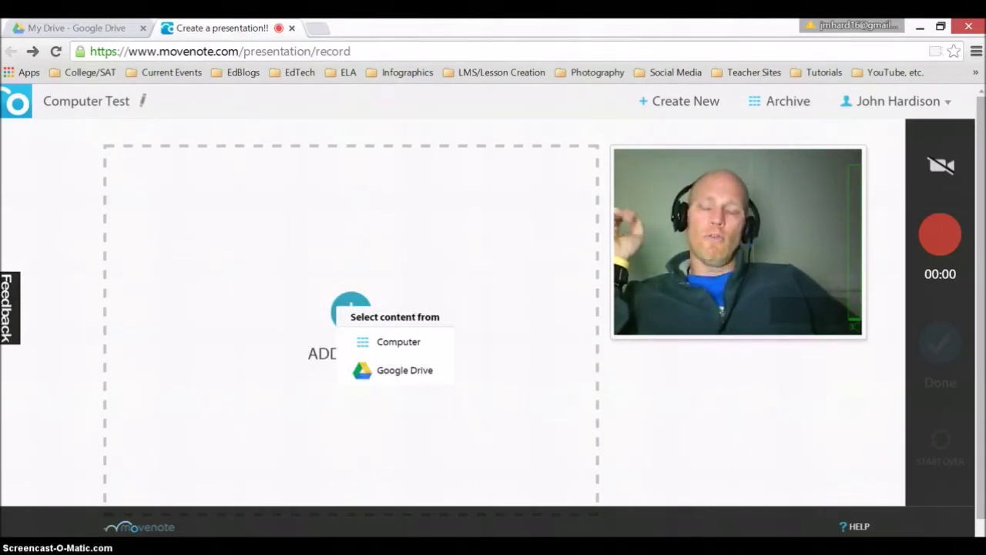
{"action": "left_click", "coordinate": [404, 370]}
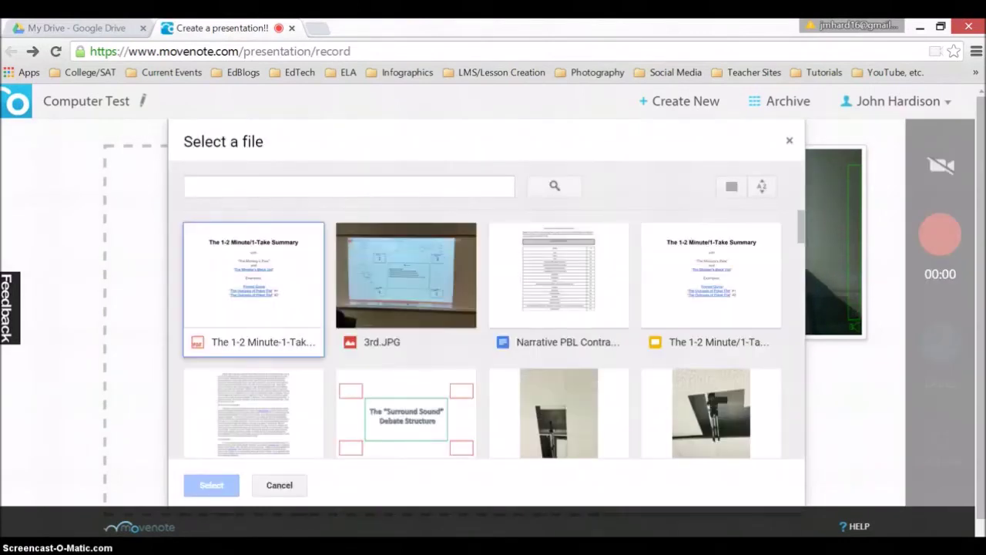
{"action": "left_click", "coordinate": [254, 290]}
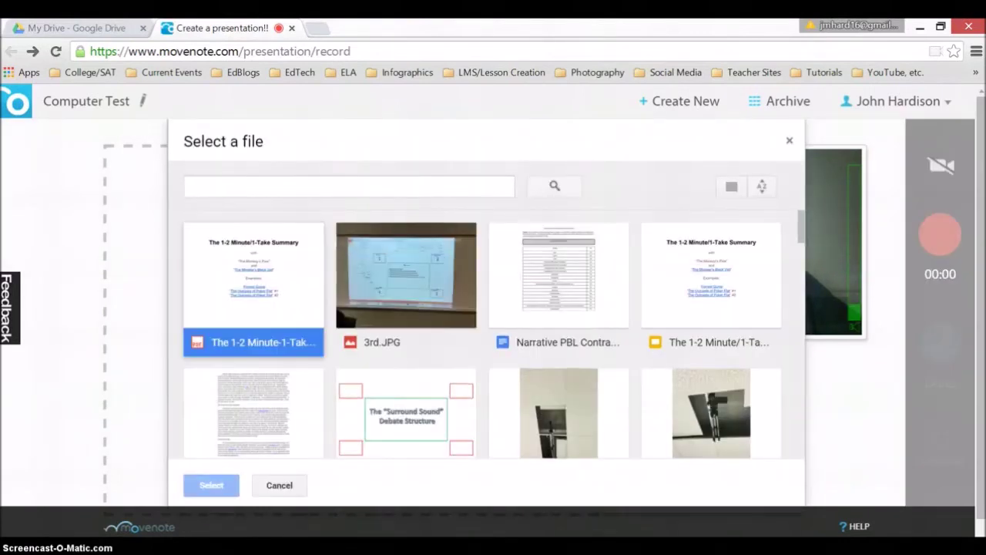
{"action": "left_click", "coordinate": [211, 484]}
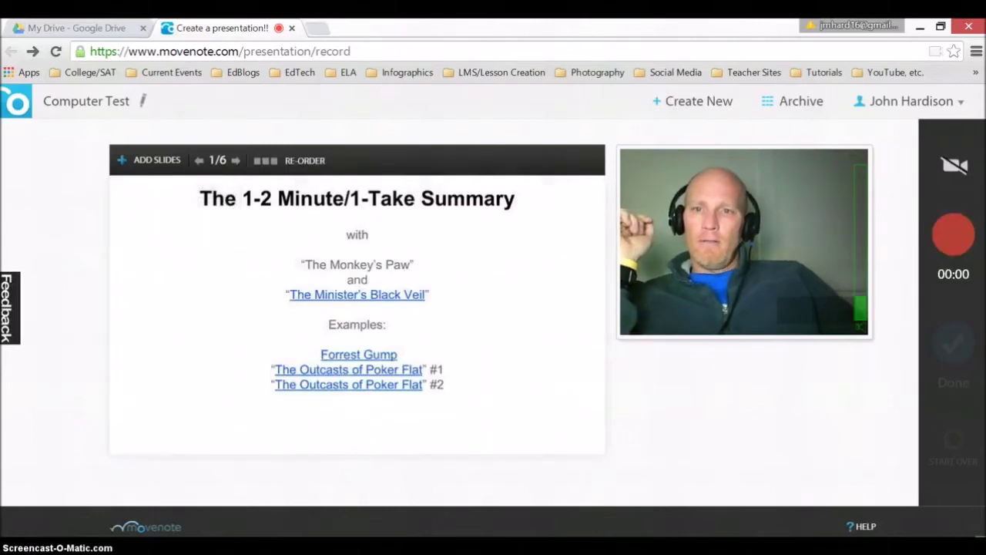
Step: Page through the imported PDF slides to the last one and go back toward the beginning
{"action": "key", "text": "Right"}
{"action": "key", "text": "Right"}
{"action": "key", "text": "Right"}
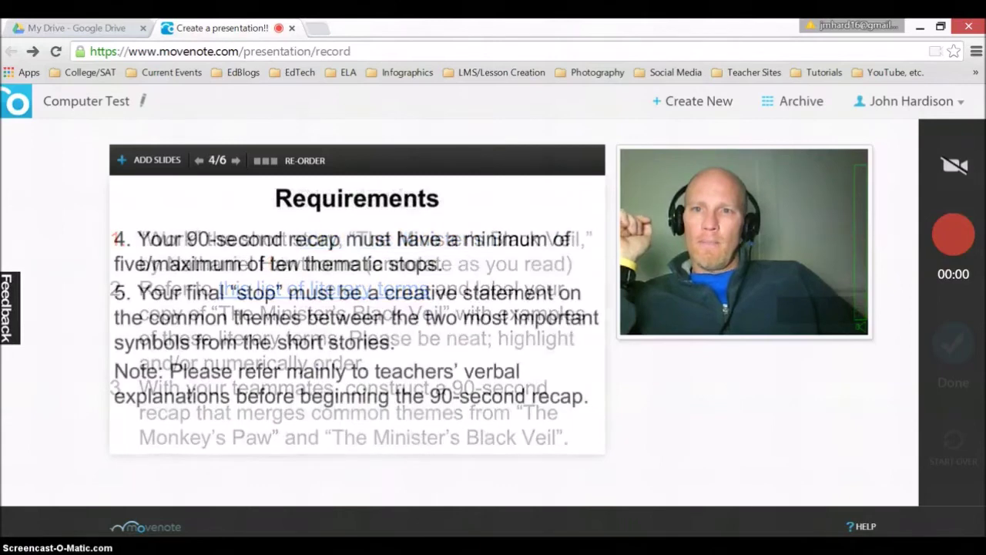
{"action": "key", "text": "Right"}
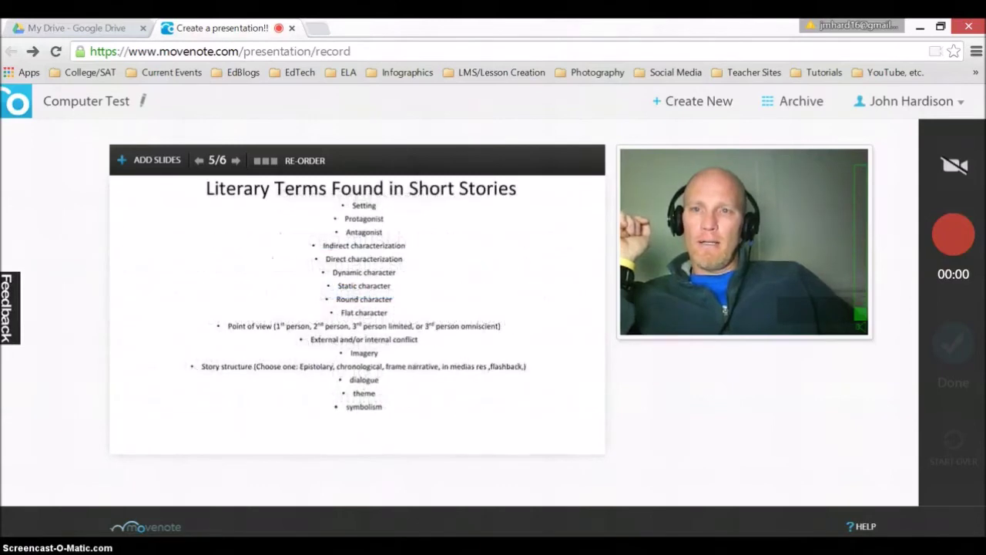
{"action": "key", "text": "Right"}
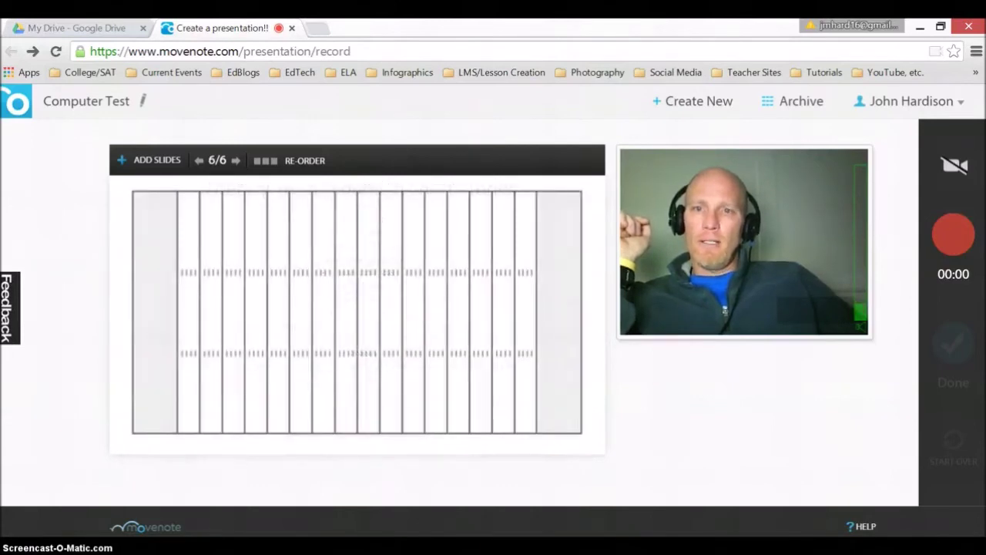
{"action": "key", "text": "Left"}
{"action": "key", "text": "Left"}
{"action": "key", "text": "Left"}
{"action": "key", "text": "Left"}
{"action": "key", "text": "Left"}
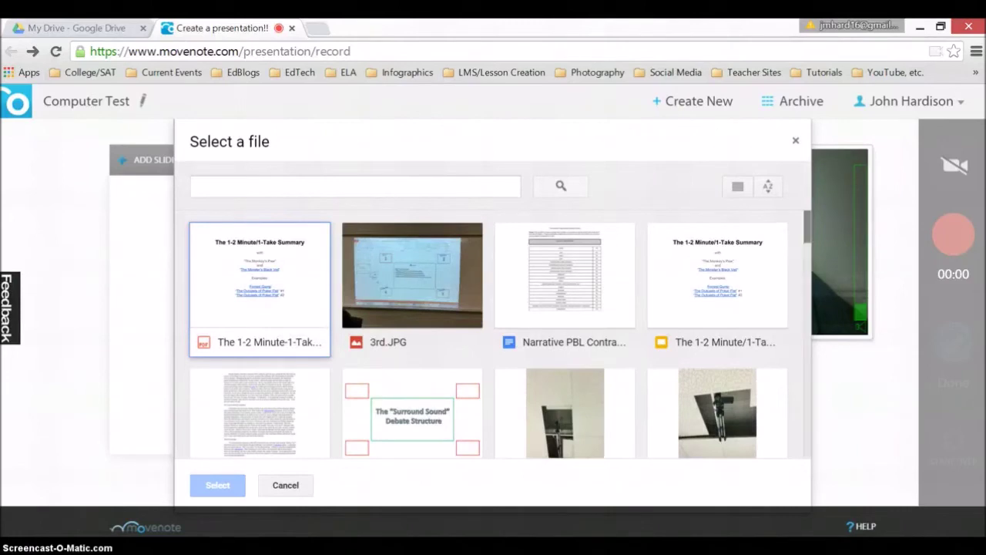
Step: Add the photo IMG_0520.JPG from Google Drive to the presentation as another slide
{"action": "scroll", "coordinate": [493, 334], "scroll_direction": "down", "scroll_amount": 4}
{"action": "scroll", "coordinate": [501, 334], "scroll_direction": "down", "scroll_amount": 2}
{"action": "scroll", "coordinate": [501, 334], "scroll_direction": "up", "scroll_amount": 3}
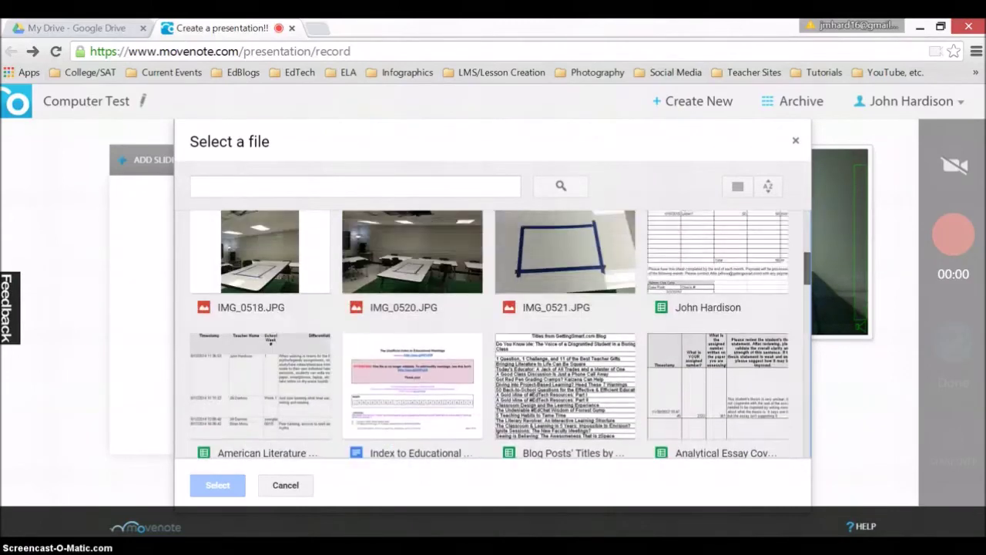
{"action": "left_click", "coordinate": [412, 309]}
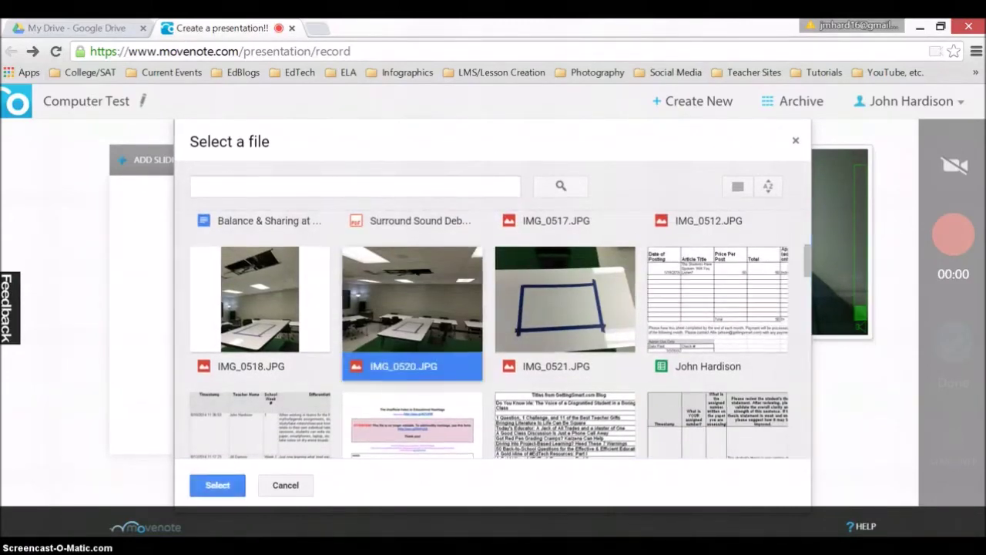
{"action": "left_click", "coordinate": [217, 485]}
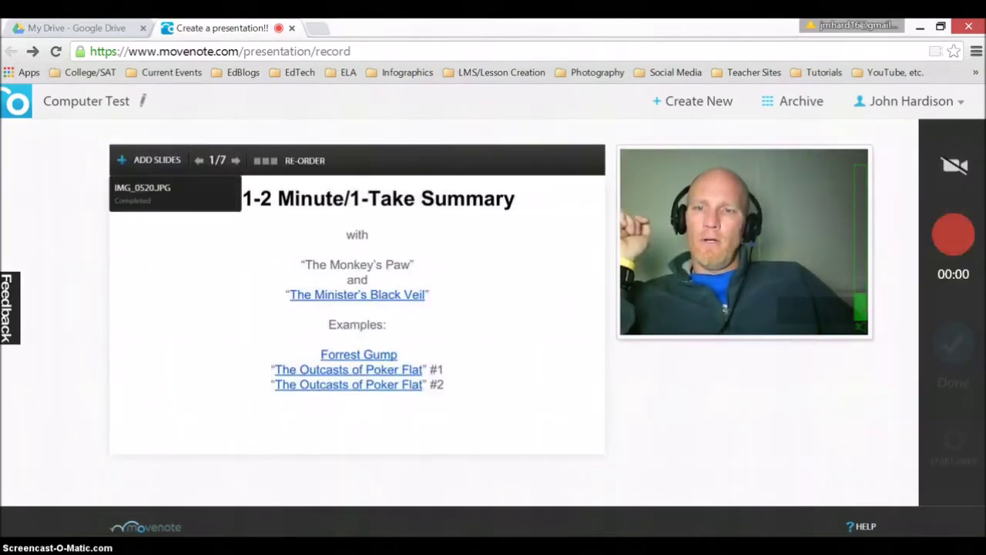
Step: Page forward through the slides to check where the added classroom photo sits in the deck
{"action": "key", "text": "Right"}
{"action": "key", "text": "Right"}
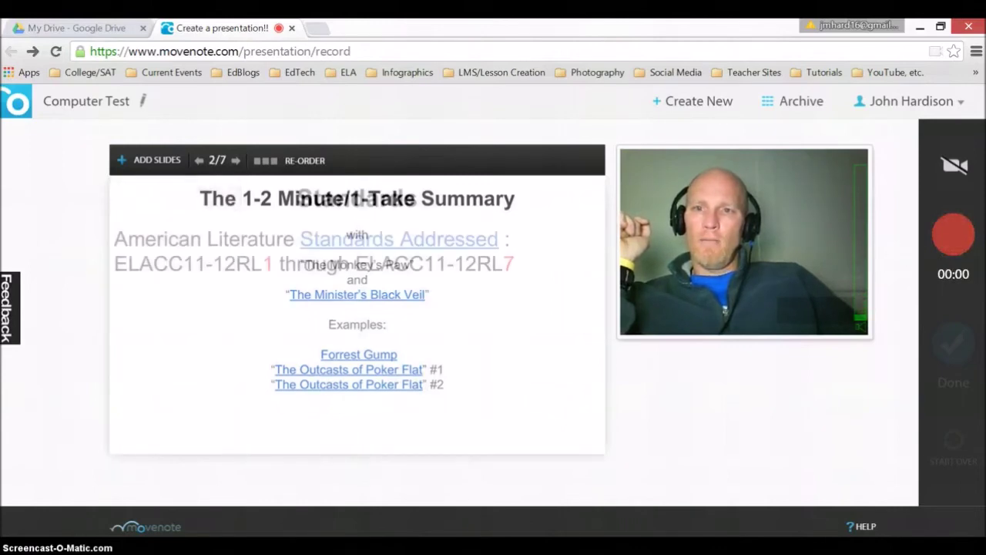
{"action": "key", "text": "Right"}
{"action": "key", "text": "Right"}
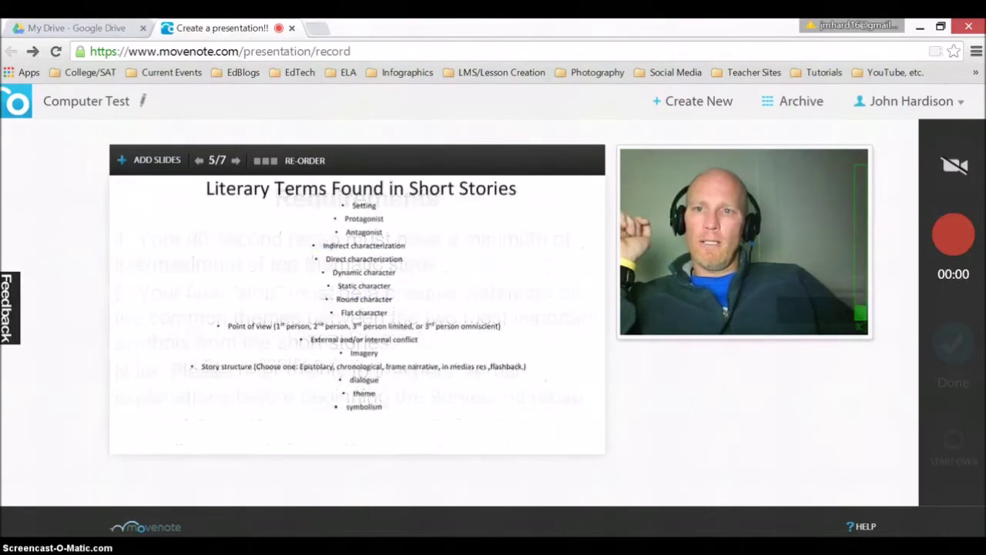
{"action": "key", "text": "Right"}
{"action": "key", "text": "Right"}
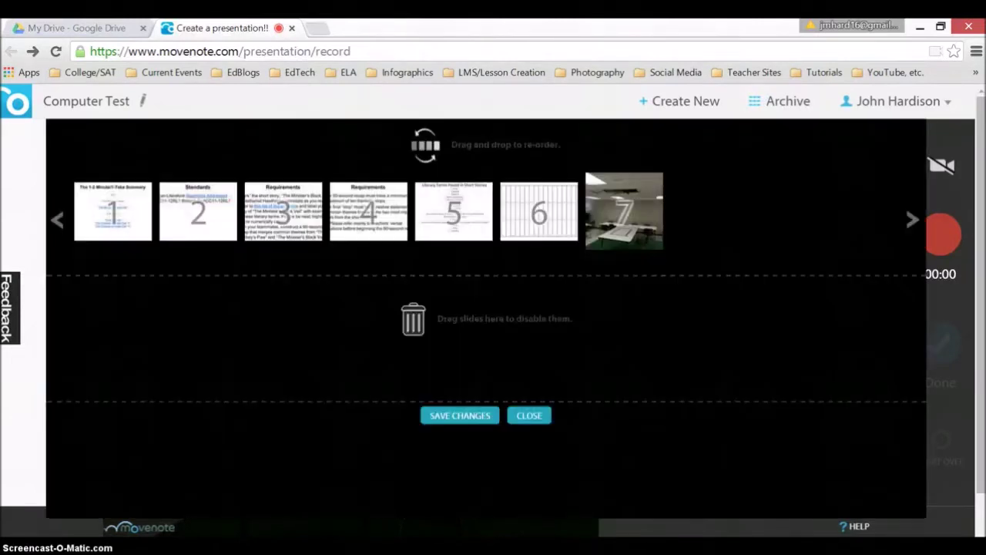
Step: Try moving the classroom photo slide in the slide re-ordering view, and page forward from the title slide to slide 4
{"action": "left_click_drag", "start_coordinate": [624, 211], "coordinate": [664, 213]}
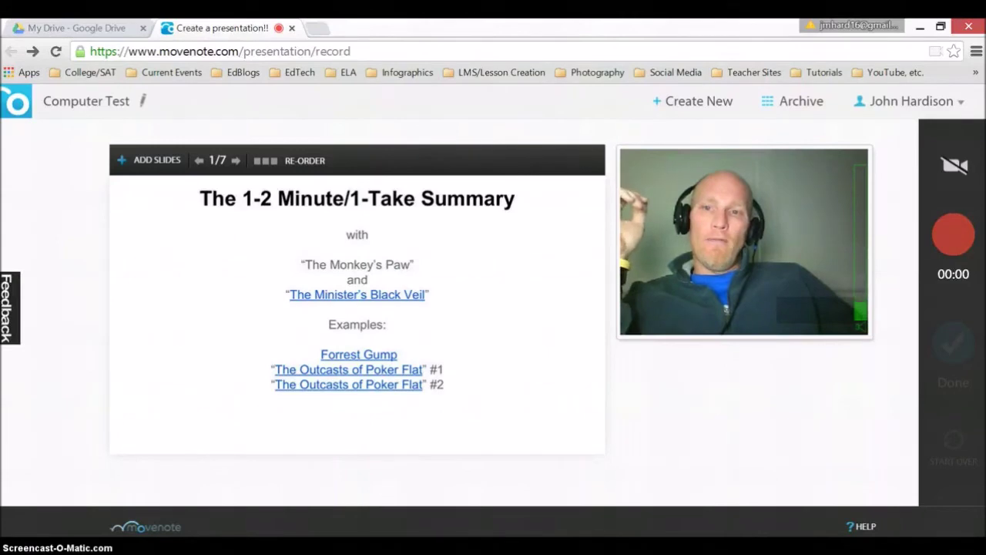
{"action": "key", "text": "Right"}
{"action": "key", "text": "Right"}
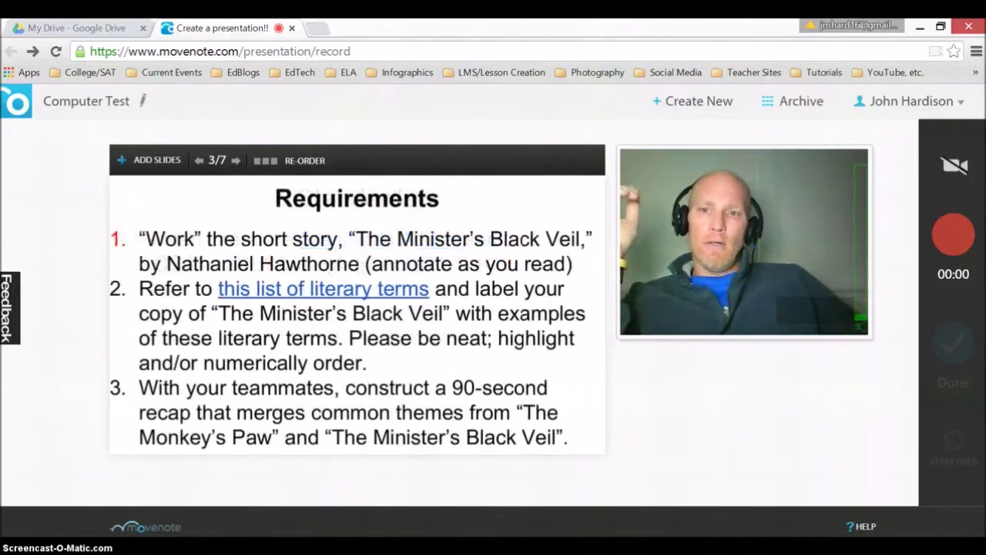
{"action": "key", "text": "Right"}
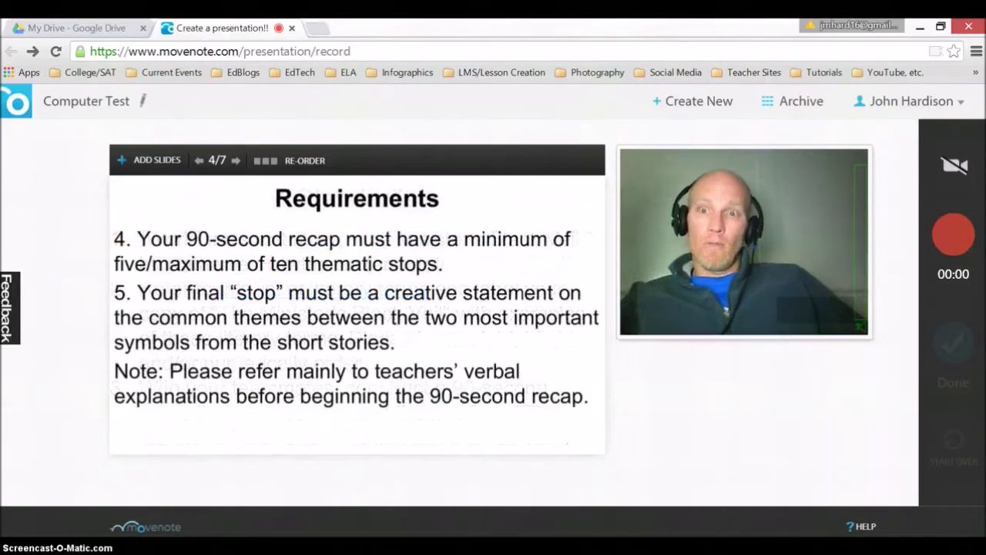